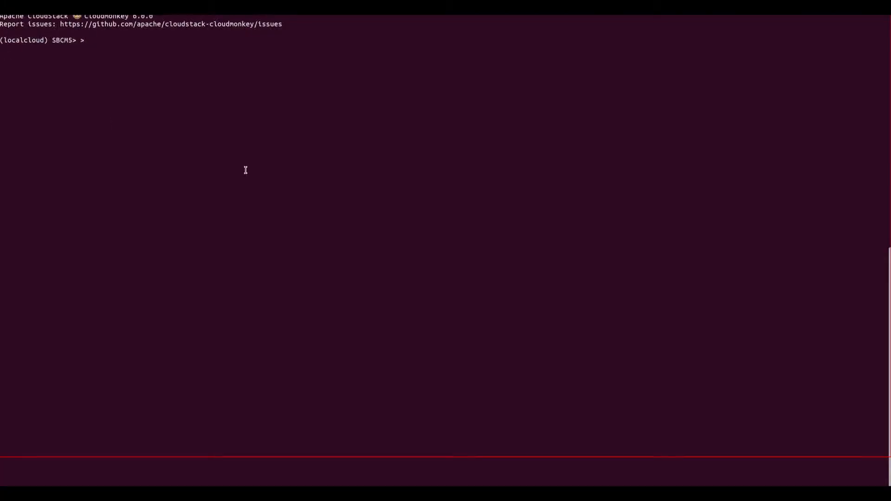
List the unmanaged instances in cluster 84fe9d6b-5a1f-4e5e-bb25-0ada354847bd.
type("list unmanagedinstances ")
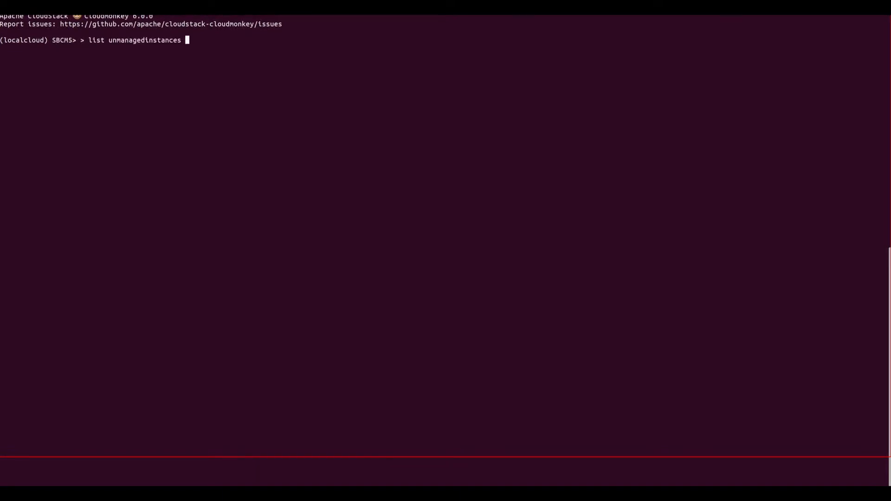
type("clusterid=")
key("Tab")
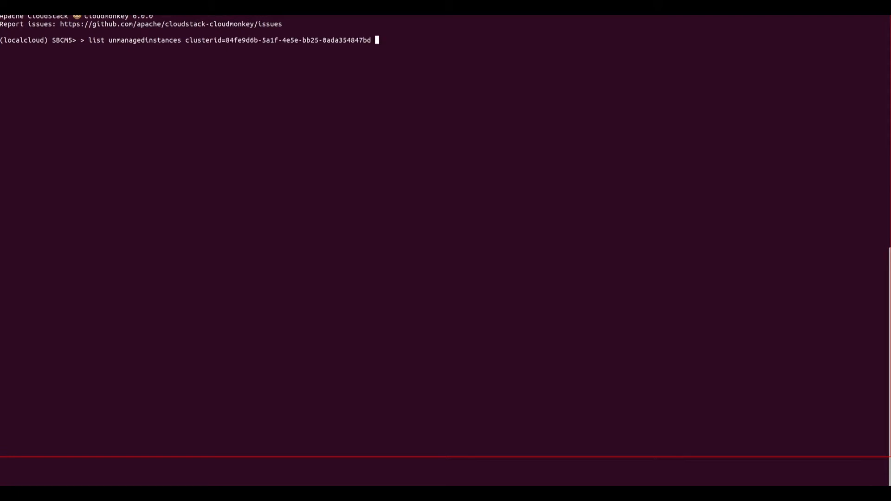
key("Return")
Unmanage the virtual machine with ID 7ab707ee-2887-408c-8fc5-d022b5c662e0.
type("unmanage")
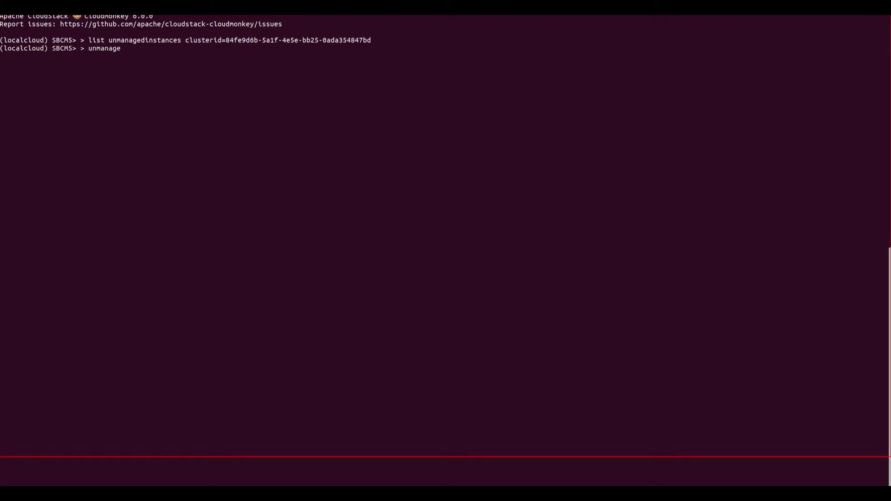
type(" vir")
key("Tab")
type("id=")
key("Tab")
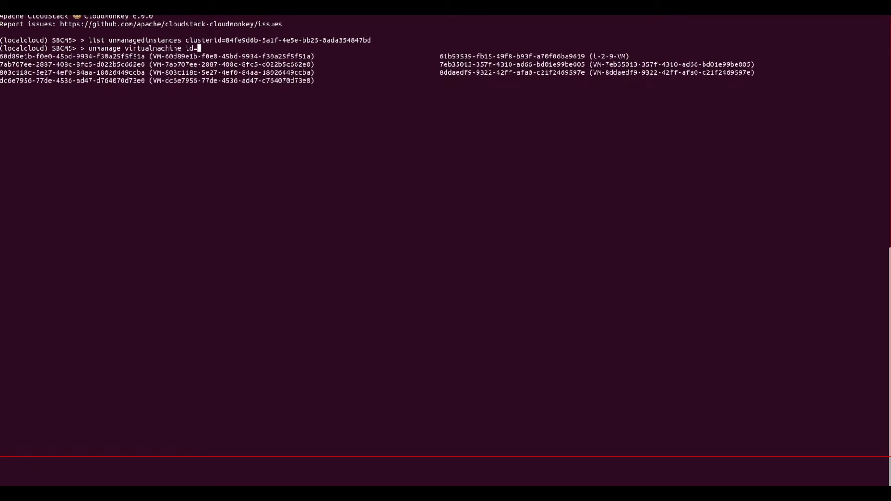
key("Tab")
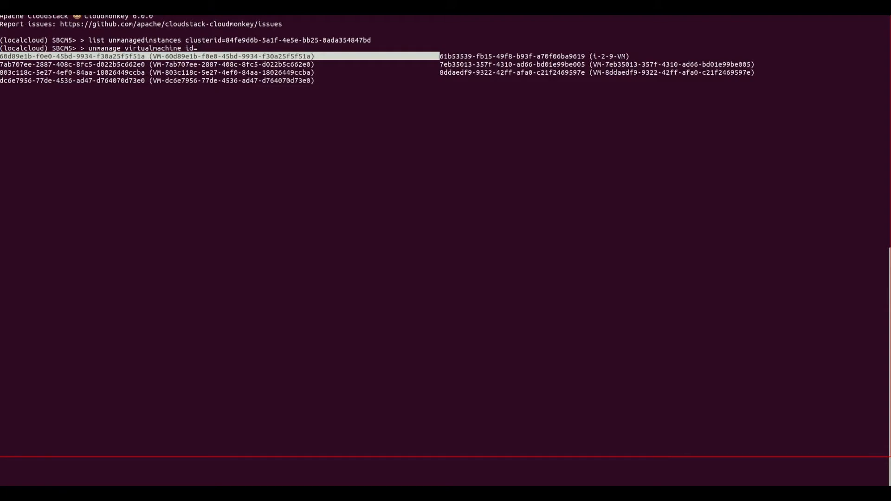
key("Tab")
key("Tab")
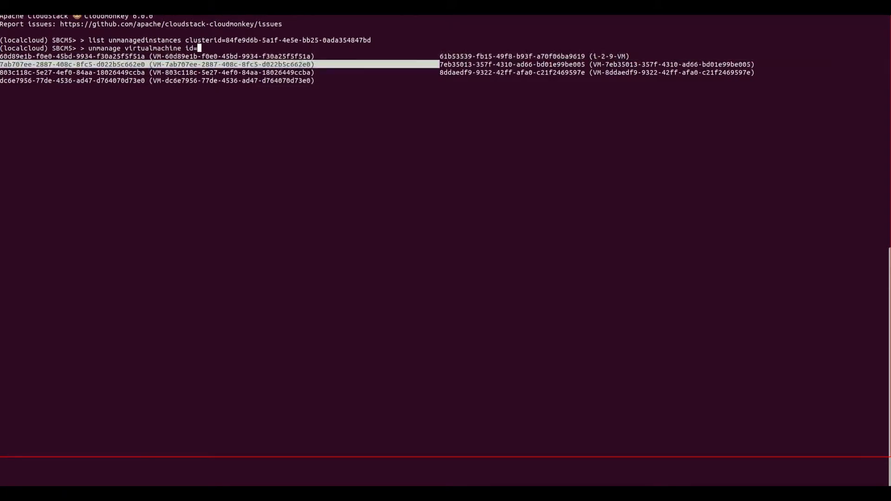
key("Return")
key("Return")
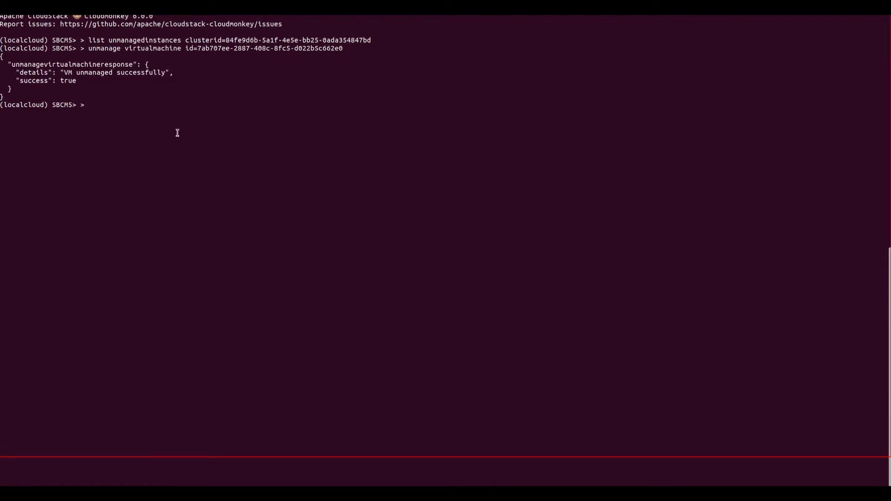
Rerun the unmanaged instances listing for the same cluster and highlight the returned instance's name.
key("Up")
key("Up")
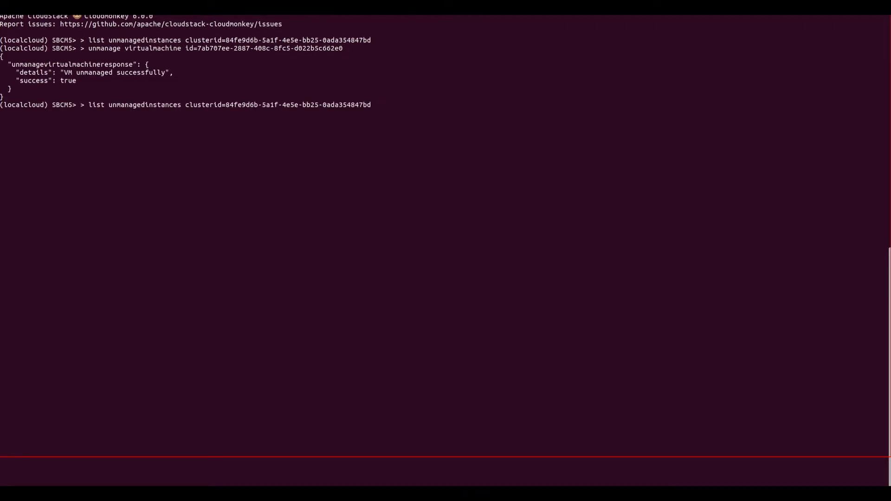
key("Return")
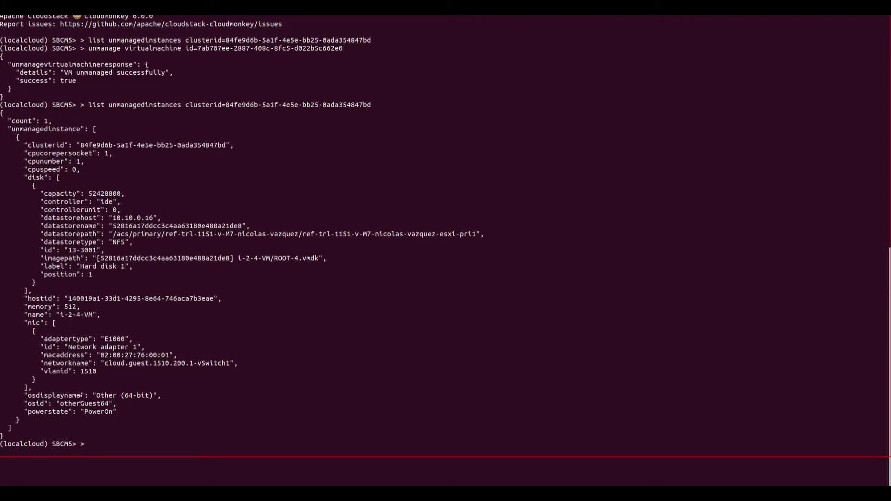
double_click(62, 315)
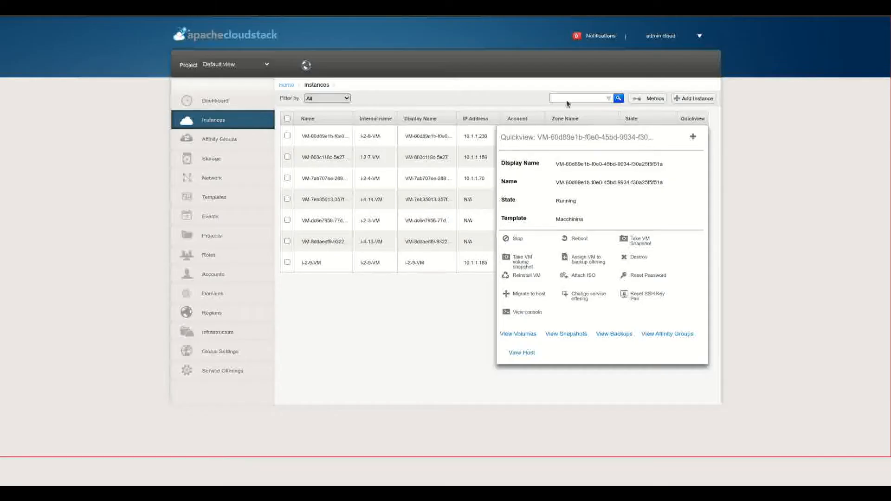
In the CloudStack web interface, refresh the instances list, check the storage volumes, and return to the instances.
left_click(619, 99)
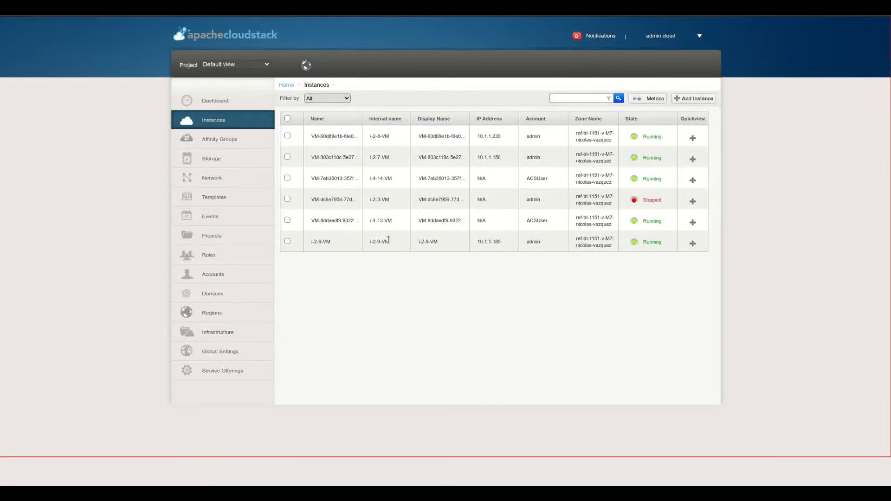
left_click(223, 159)
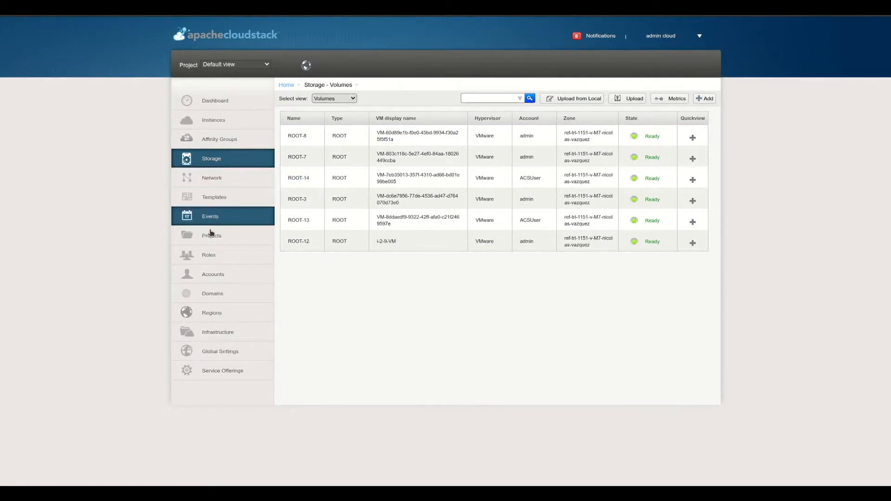
left_click(220, 121)
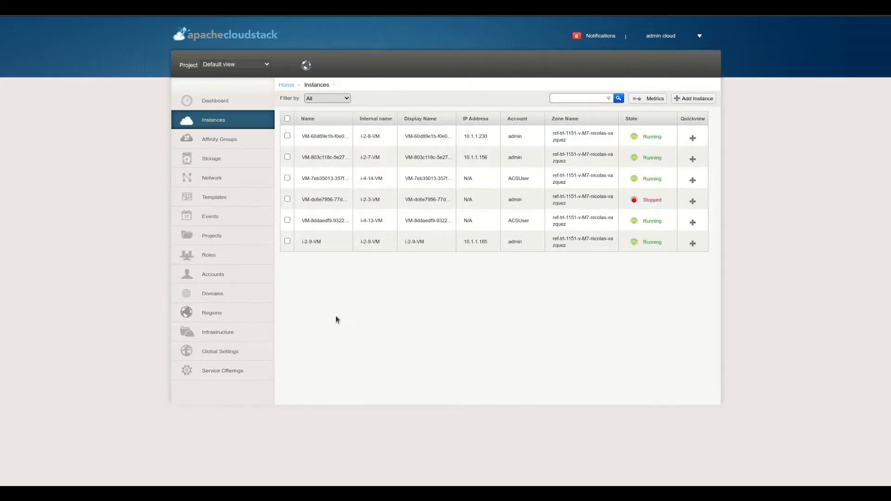
Search the global settings for "preserve" and set unmanage.vm.preserve.nics to true.
left_click(263, 355)
left_click(652, 97)
type("pre")
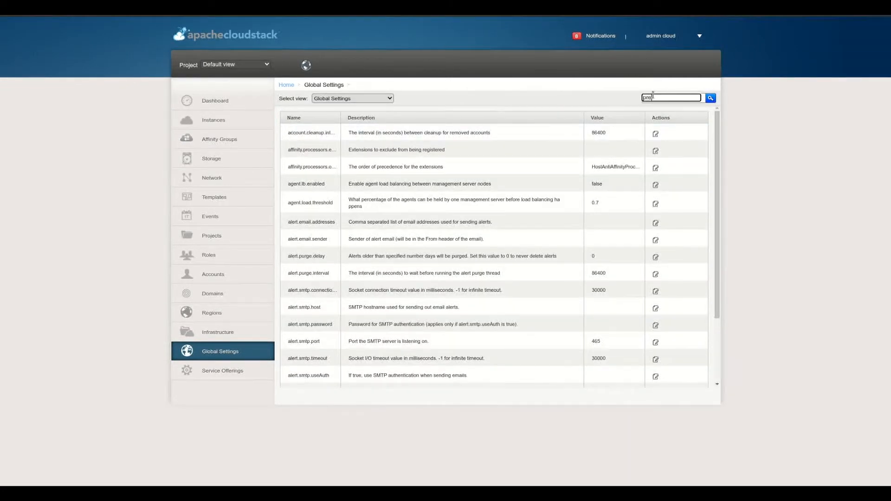
type("serve")
key("Return")
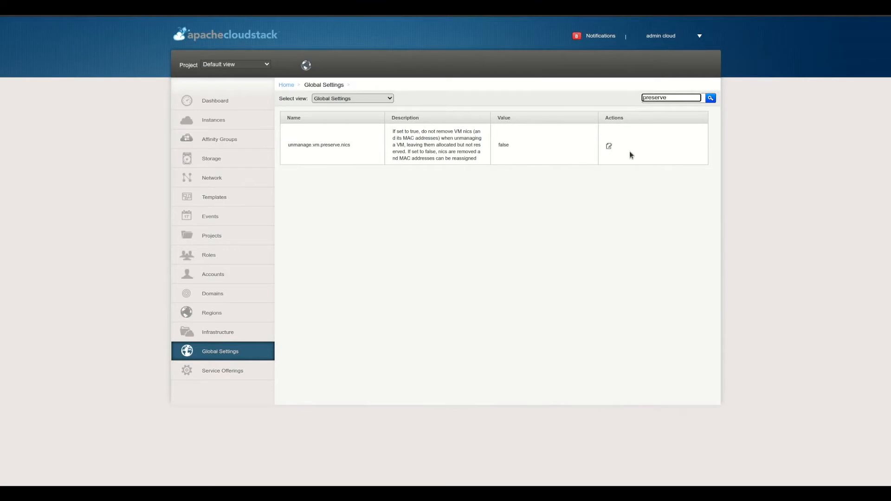
left_click(609, 146)
type("true")
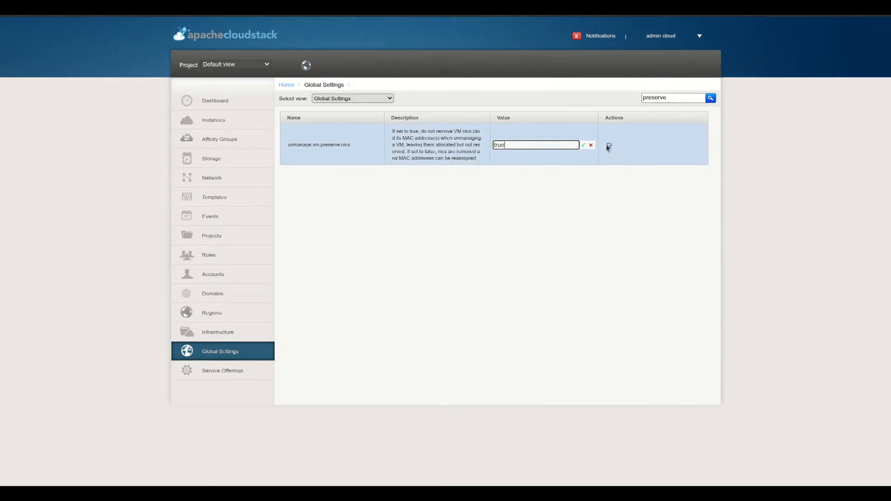
key("Return")
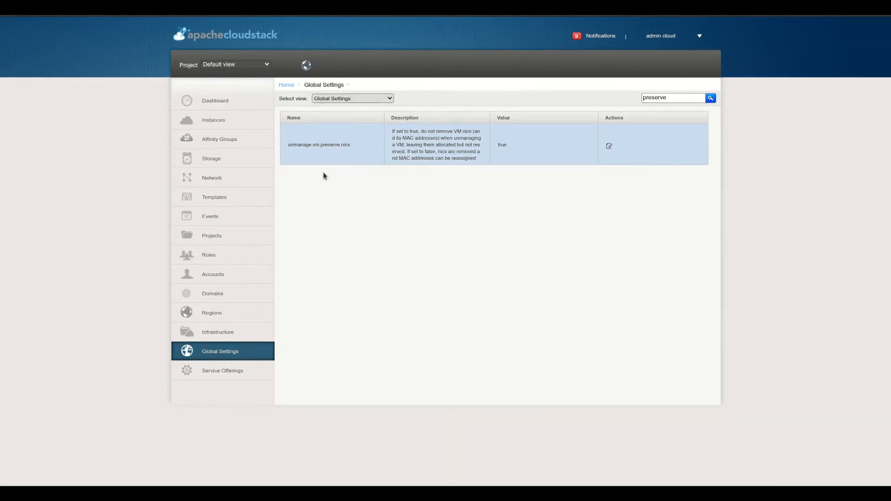
View the details of instance i-2-9-VM and the IP addresses of the guest network Isolated.
left_click(255, 126)
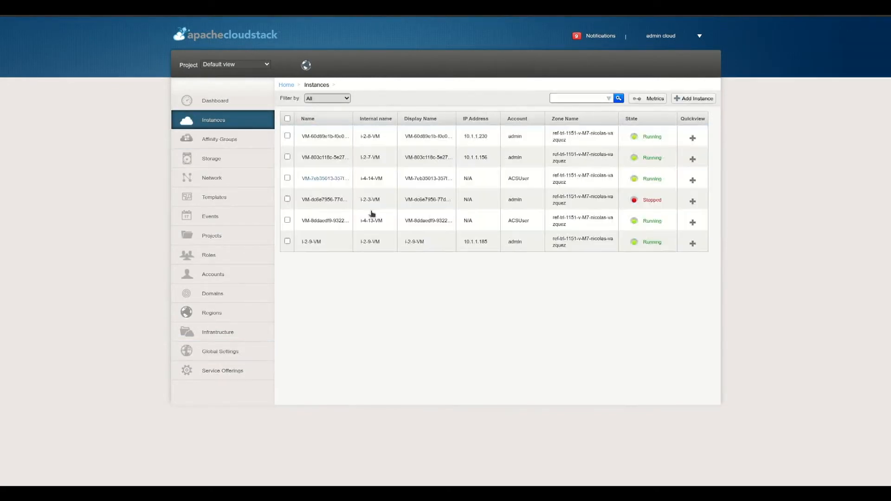
left_click(318, 246)
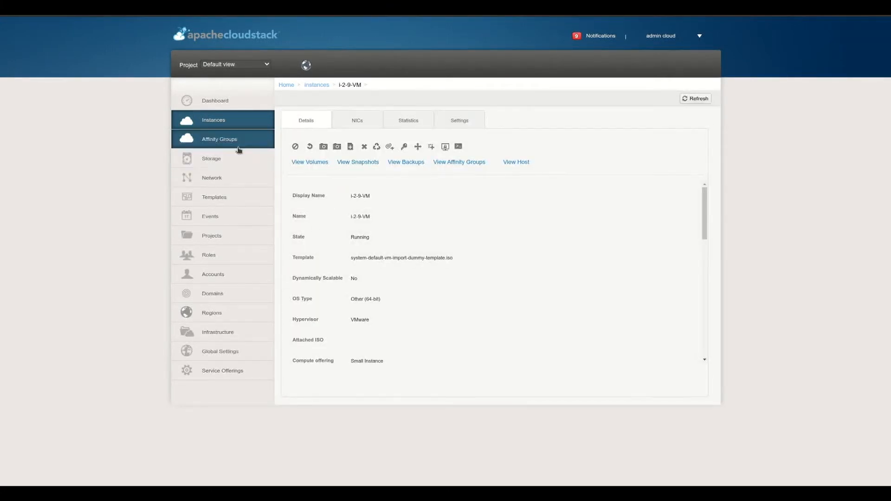
left_click(230, 181)
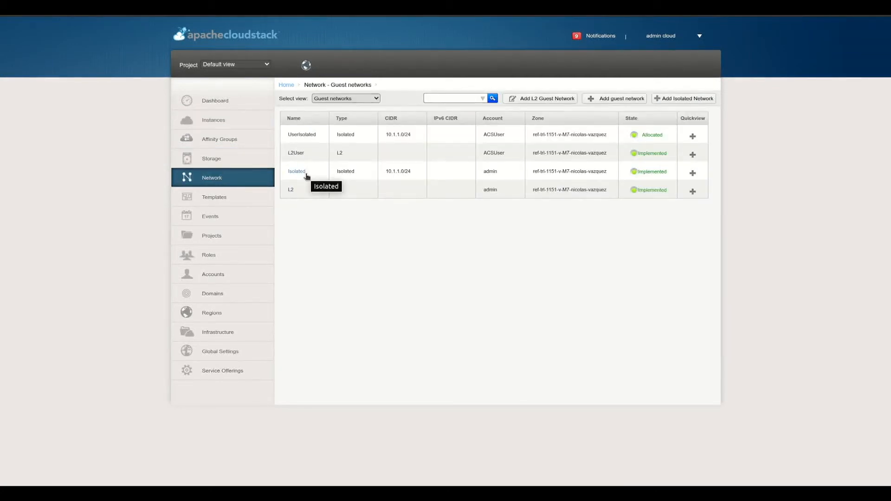
left_click(303, 173)
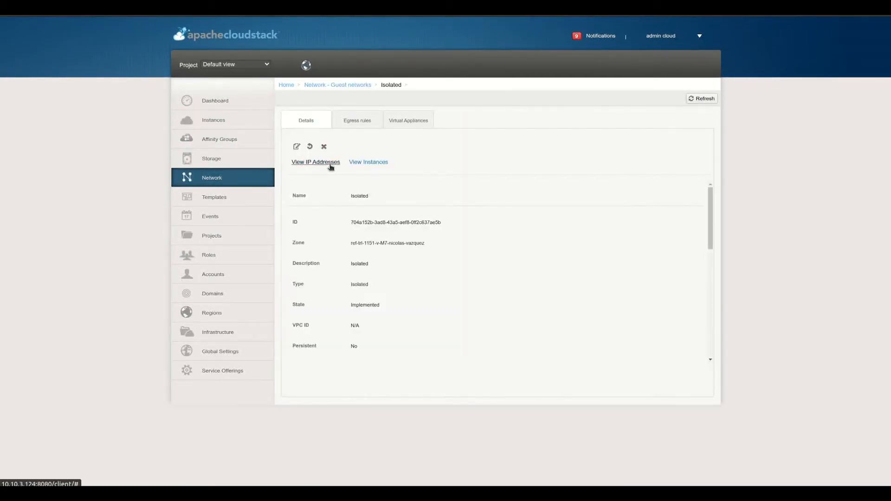
left_click(331, 164)
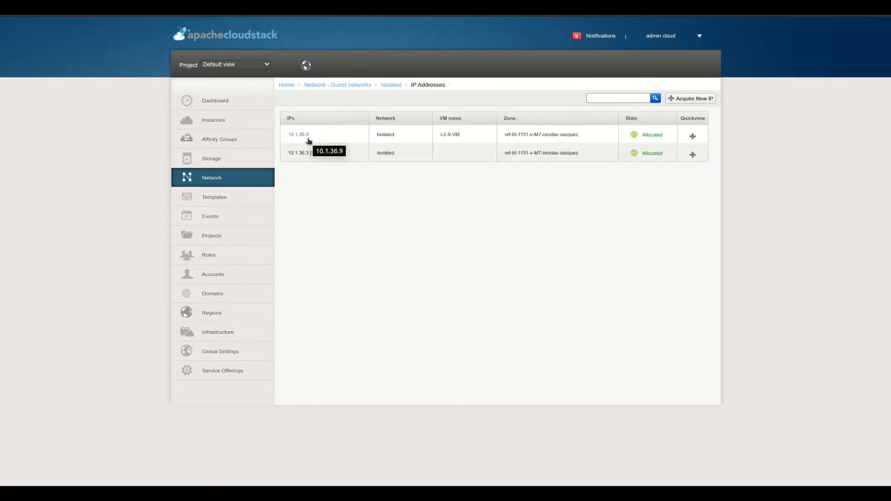
View the port forwarding rules of the Isolated network's source NAT address 10.1.36.3.
left_click(386, 85)
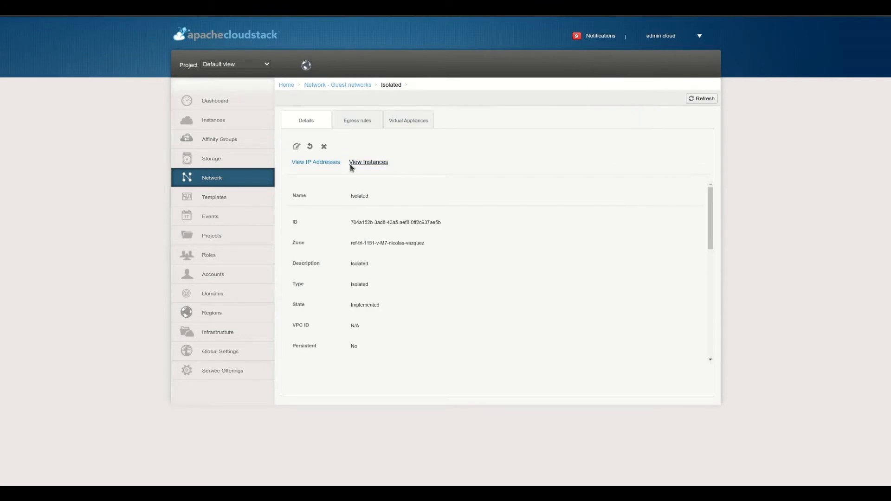
left_click(295, 164)
left_click(304, 150)
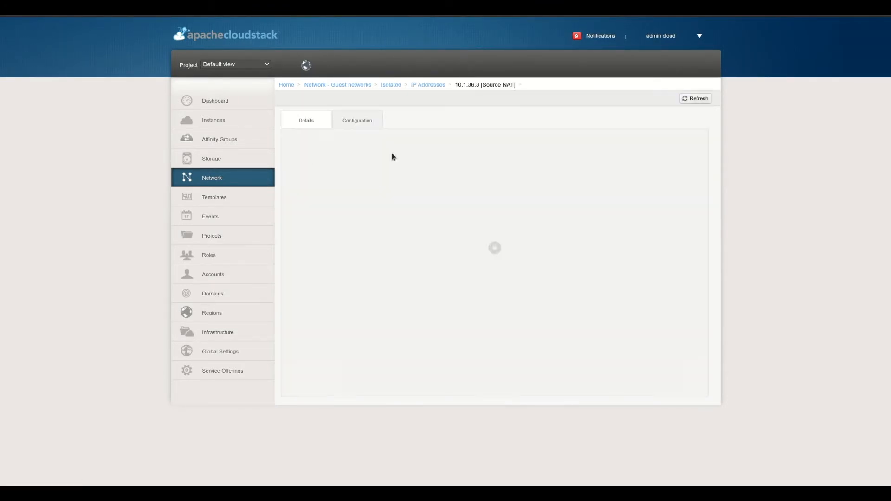
left_click(346, 123)
left_click(529, 308)
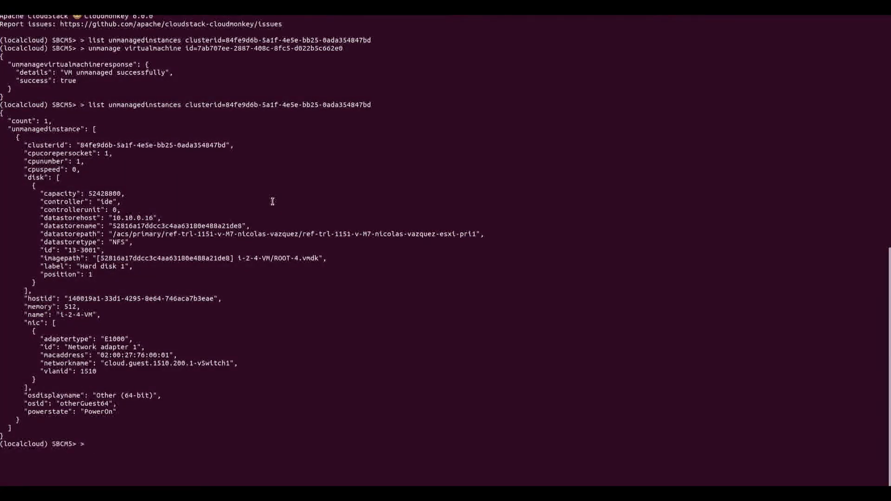
In the CloudMonkey terminal, unmanage the virtual machine i-2-9-VM by its ID 61b53539-fb15-49f8-b93f-a70f06ba9619.
type("unmanage virtualmachine id=")
key("Tab")
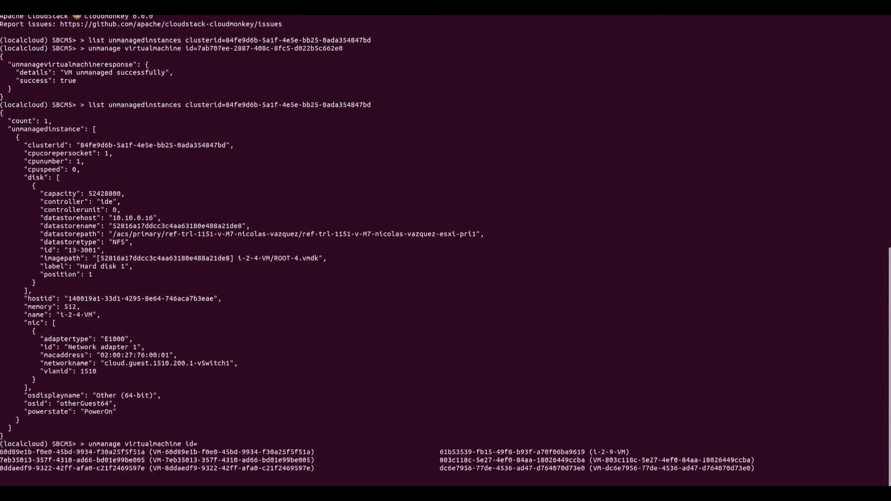
key("Tab")
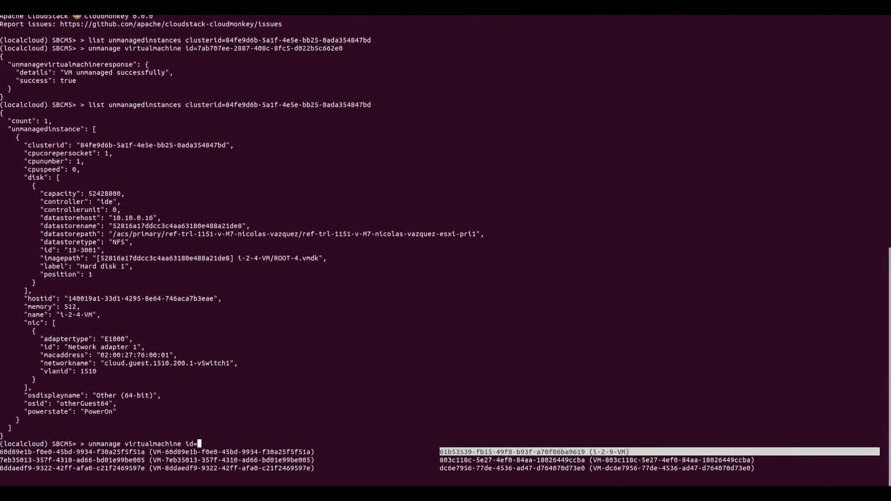
key("Return")
key("Return")
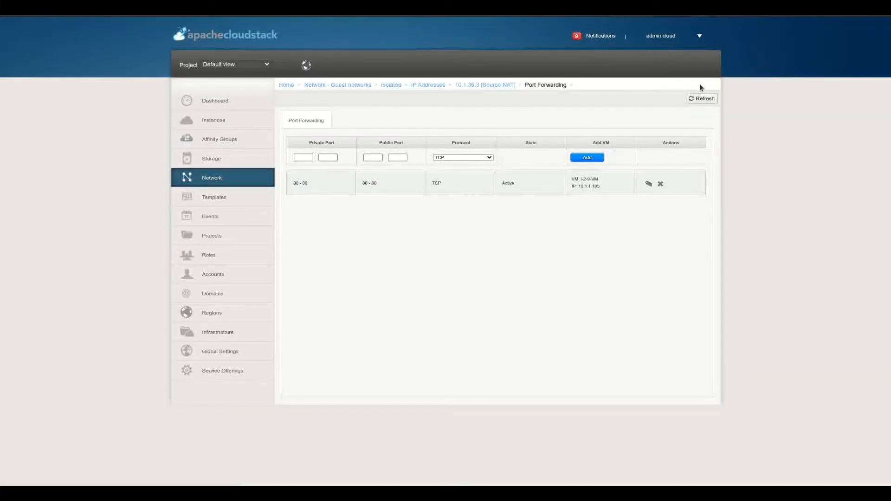
In the CloudStack web interface, refresh the port forwarding rules and reload the Isolated network's IP addresses list.
left_click(710, 99)
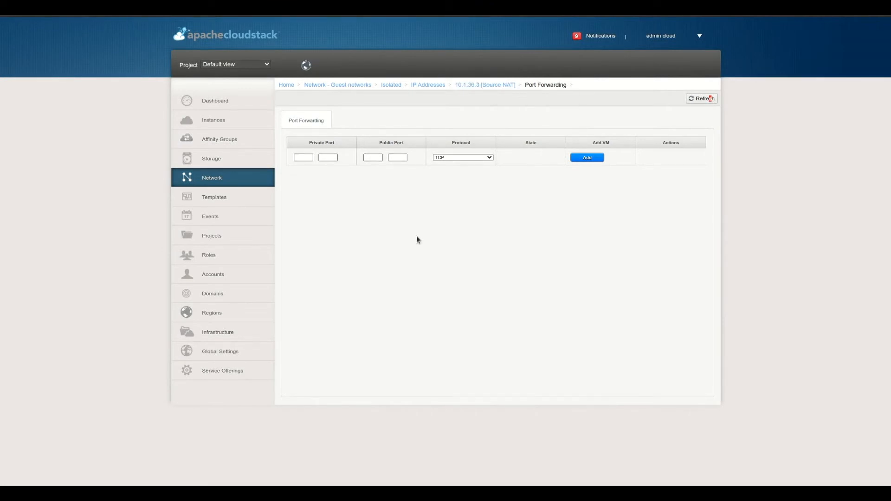
left_click(502, 87)
left_click(426, 85)
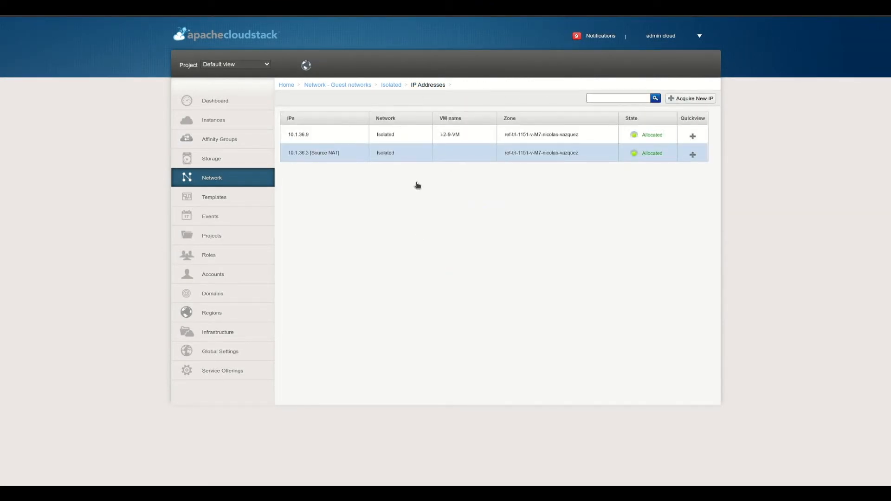
left_click(389, 85)
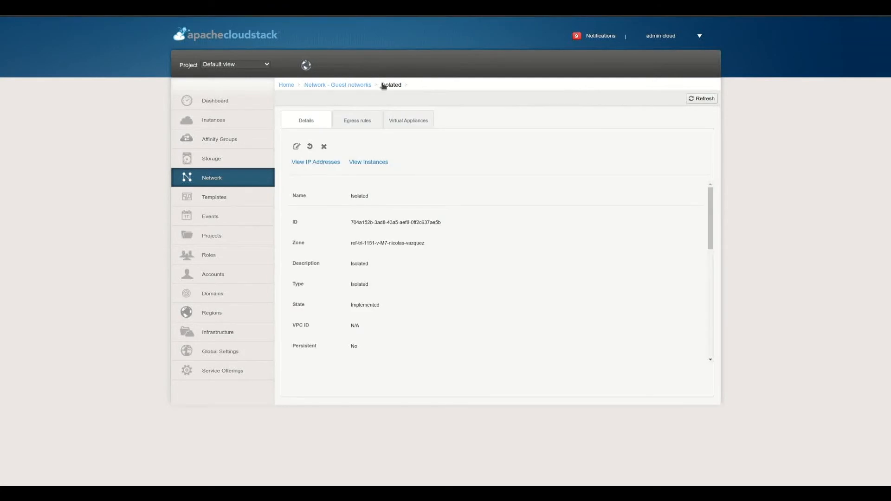
left_click(320, 162)
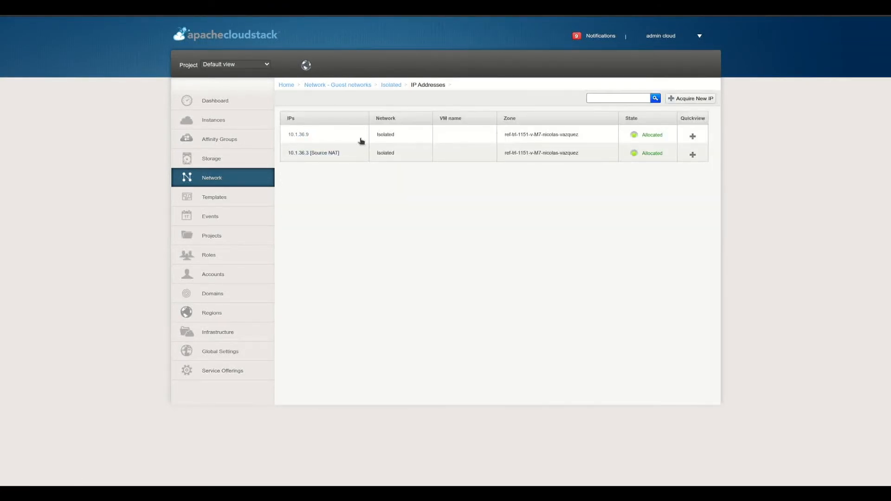
Recheck the port forwarding rules of source NAT address 10.1.36.3 and go back to the instances list.
left_click(314, 156)
left_click(362, 121)
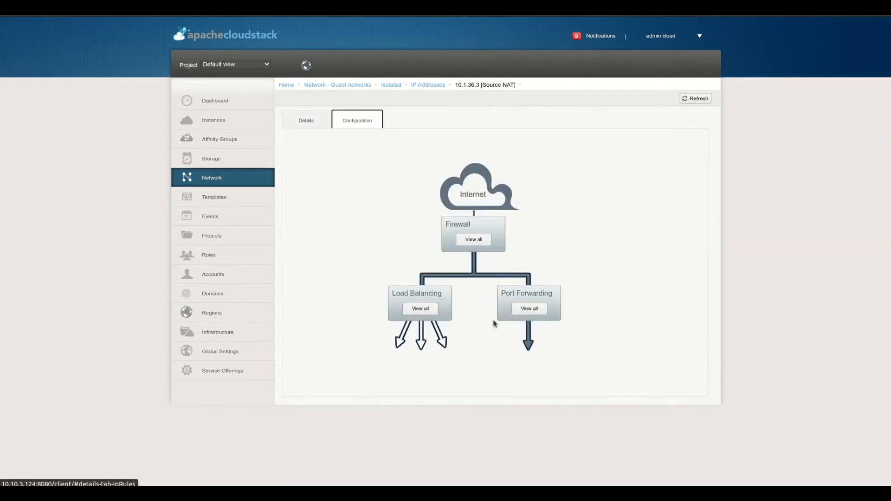
left_click(527, 308)
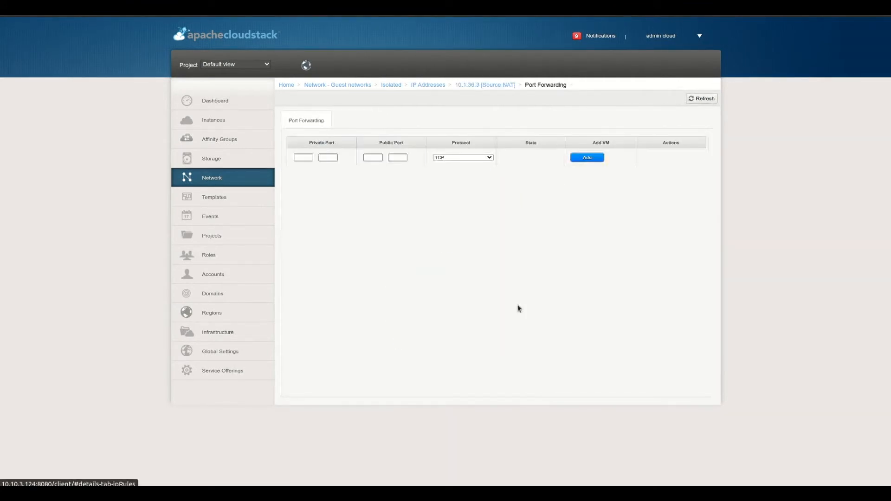
left_click(222, 123)
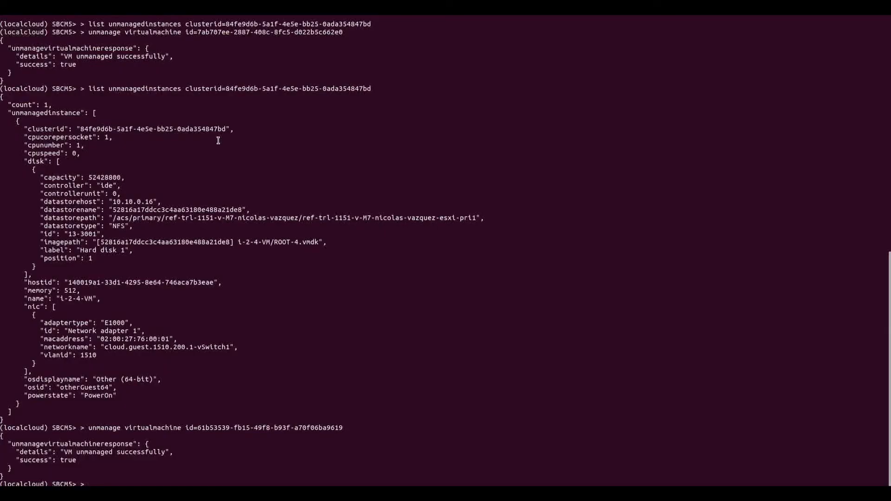
In the CloudMonkey terminal, list the unmanaged instances of cluster 84fe9d6b-5a1f-4e5e-bb25-0ada354847bd and examine the i-2-9-VM entry.
key("Up")
key("Up")
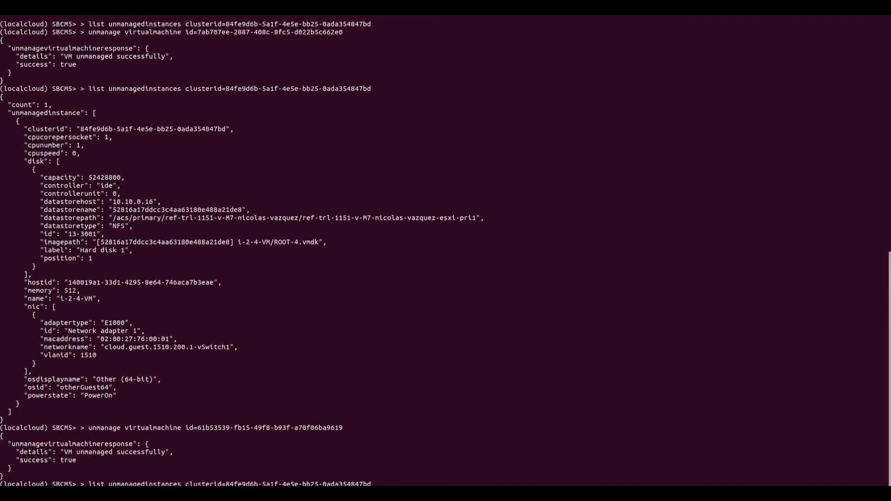
key("Return")
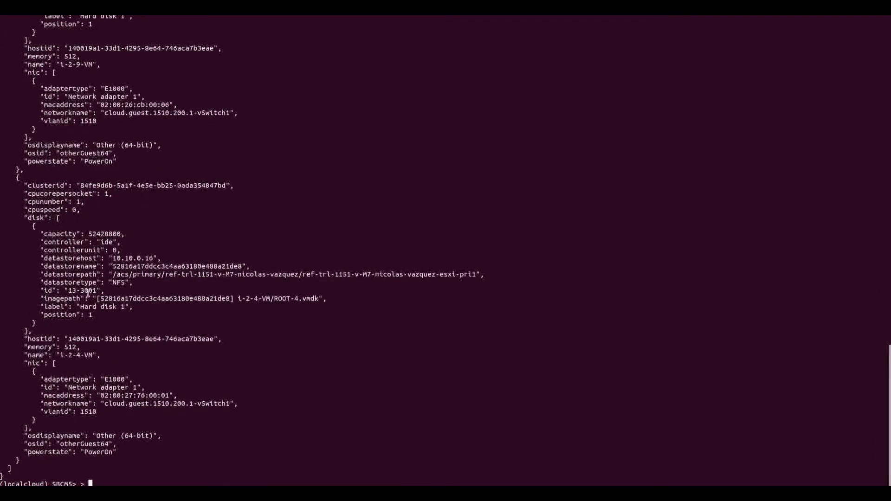
scroll(79, 185, "up", 4)
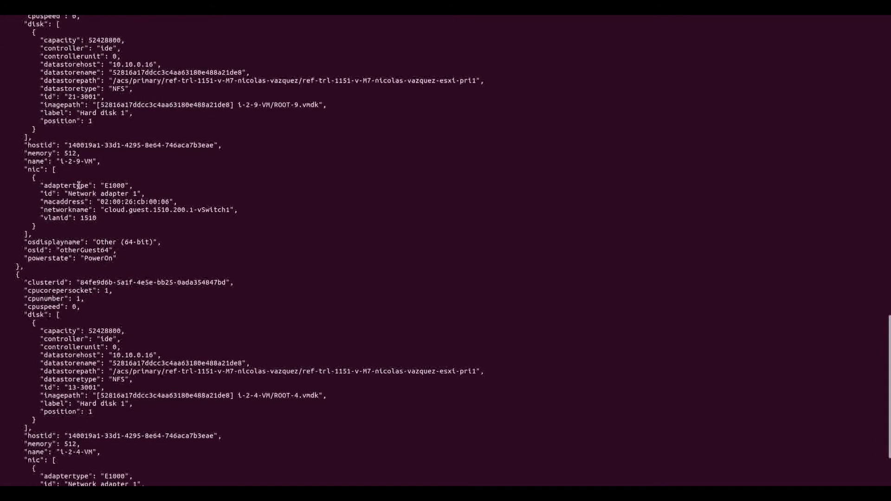
left_click_drag(60, 161, 80, 161)
scroll(232, 238, "down", 4)
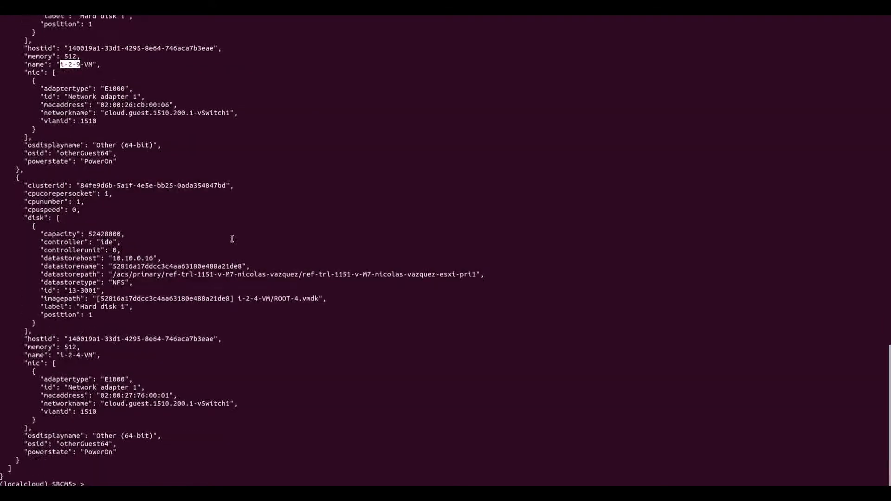
left_click(288, 299)
Try to import unmanaged instance i-2-9-VM by reusing the earlier import command with its network, NIC and service offering parameters, but without the forced=true option.
key("Up")
key("Up")
key("Up")
key("Up")
key("Up")
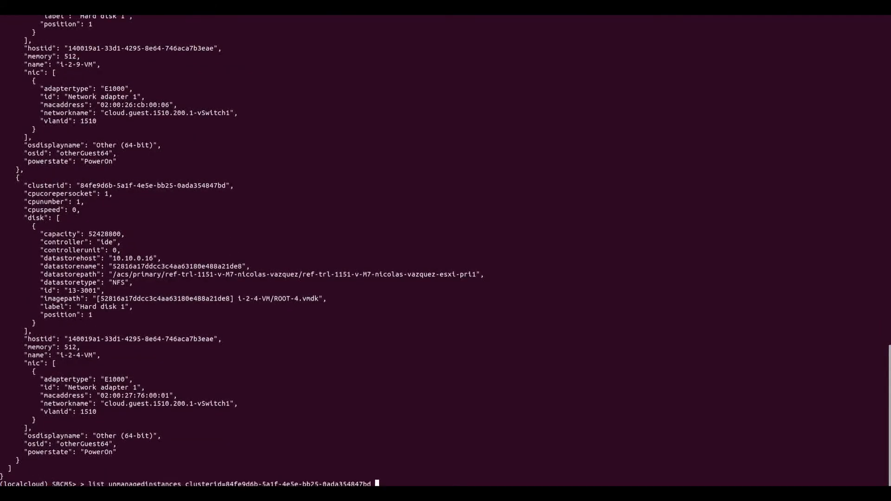
key("BackSpace")
key("Up")
key("Up")
key("Down")
key("Up")
key("Up")
key("Up")
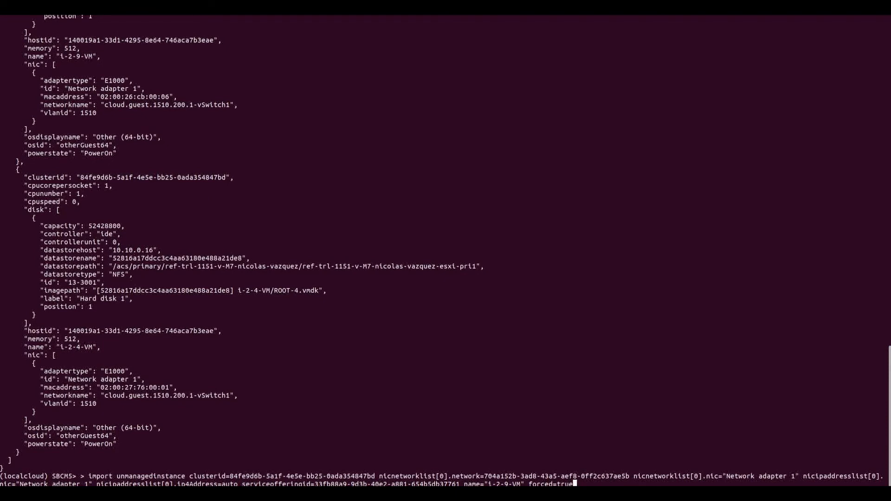
key("BackSpace")
key("BackSpace")
key("BackSpace")
key("BackSpace")
key("BackSpace")
key("BackSpace")
key("BackSpace")
key("BackSpace")
key("BackSpace")
key("BackSpace")
key("BackSpace")
key("BackSpace")
left_click_drag(491, 484, 508, 483)
left_click(499, 483)
mouse_move(504, 484)
left_mouse_down()
mouse_move(490, 483)
mouse_move(518, 483)
left_mouse_up()
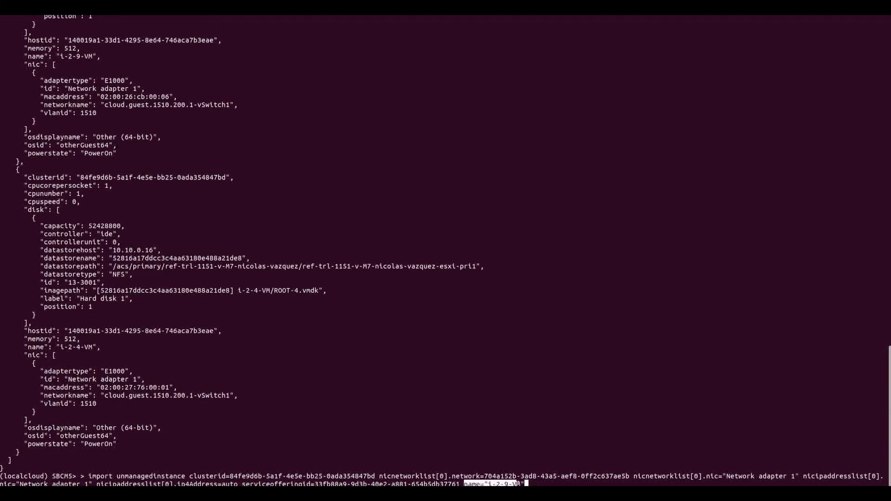
left_click(518, 484)
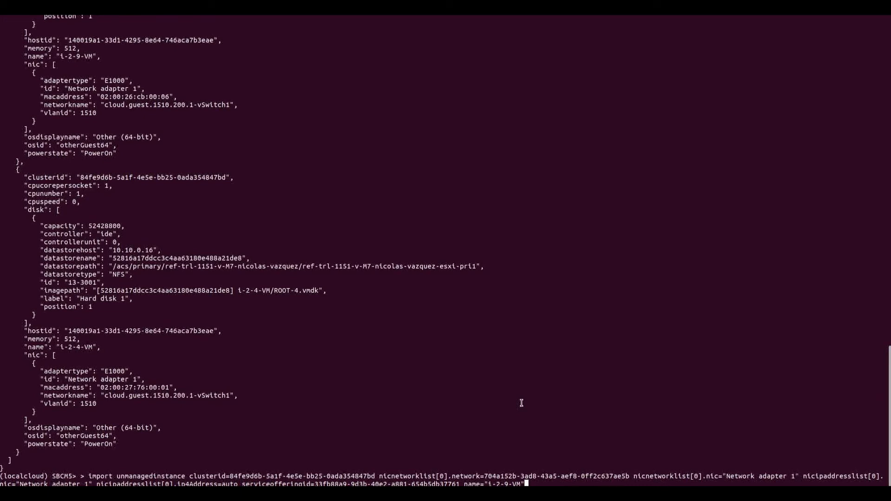
key("Return")
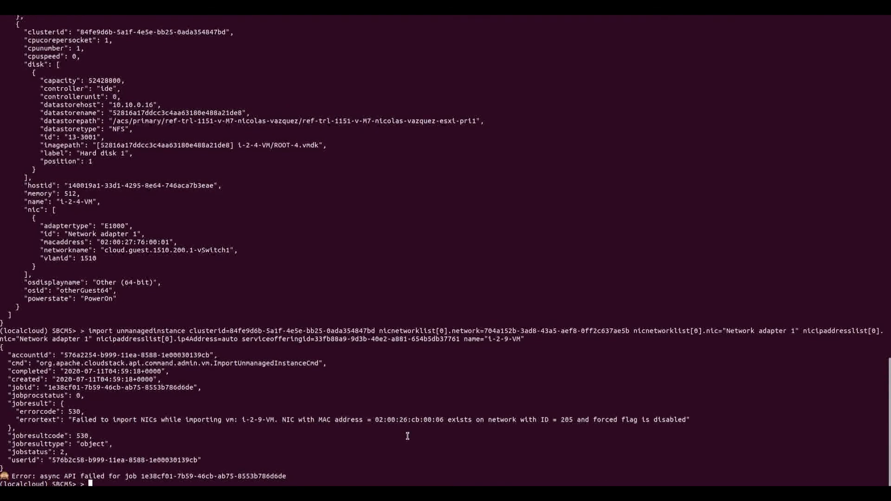
Import unmanaged instance i-2-9-VM with the same parameters plus forced=true, and refresh the instances list in the CloudStack web interface.
key("Up")
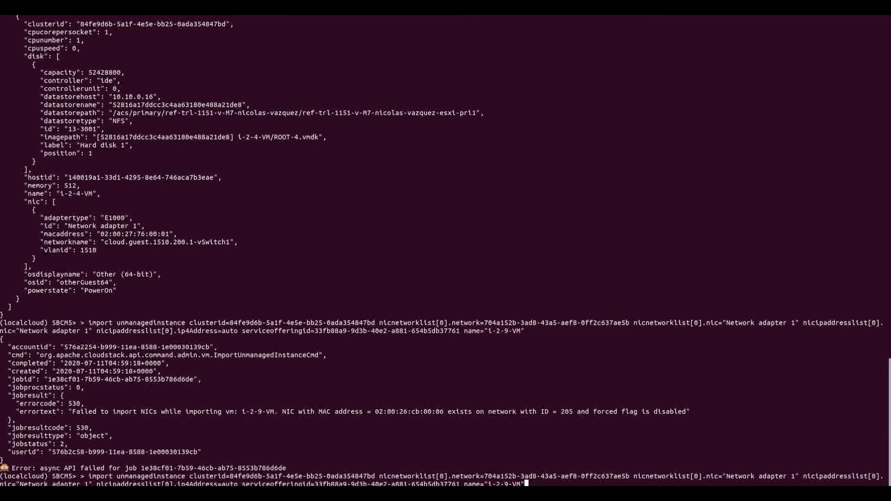
type("forced=true")
key("Return")
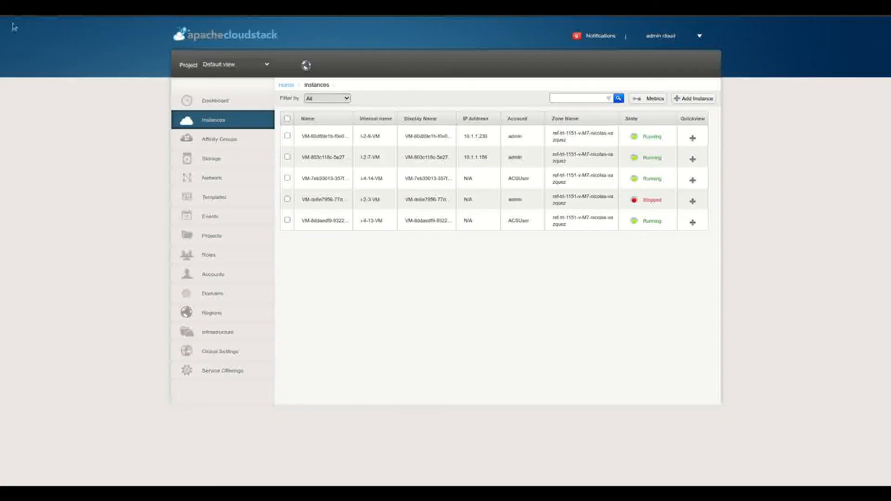
left_click(618, 98)
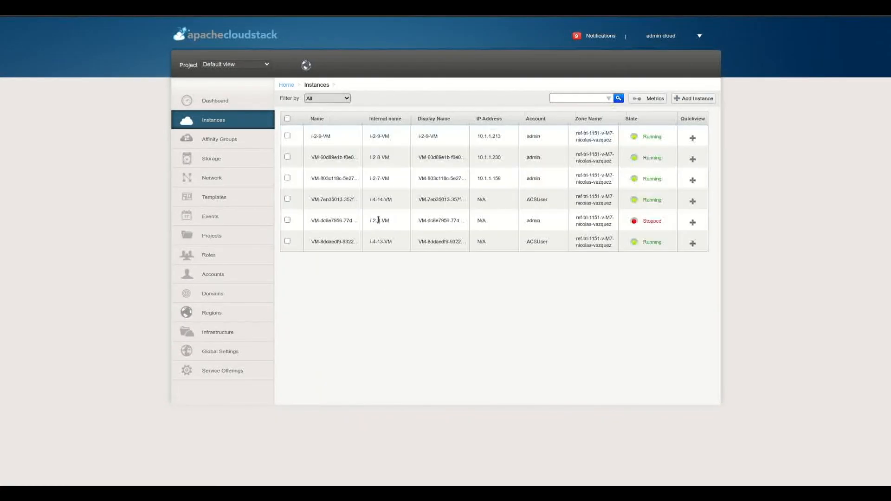